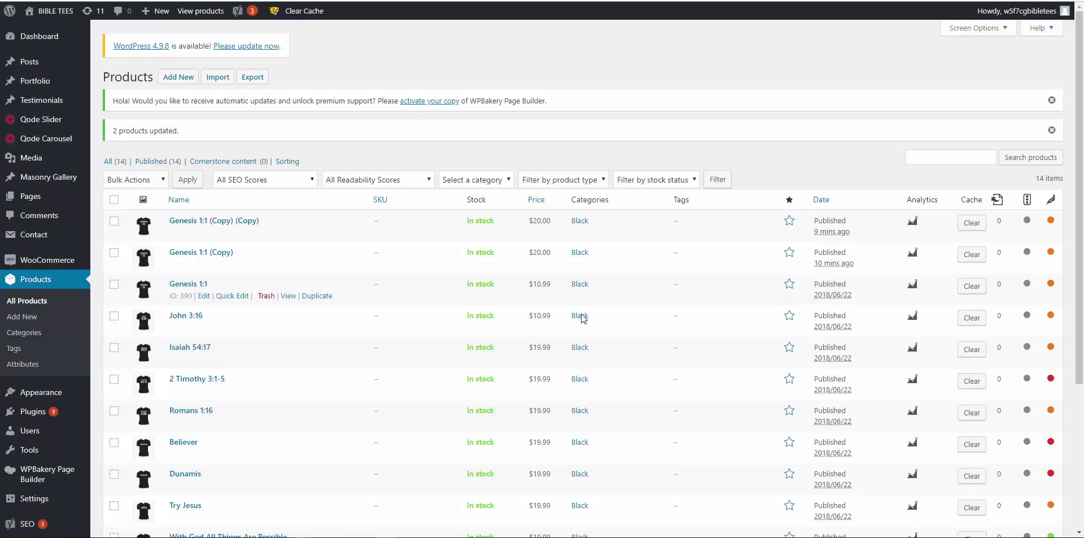
pyautogui.scroll(-1, 273, 257)
pyautogui.scroll(1, 273, 264)
pyautogui.click(115, 221)
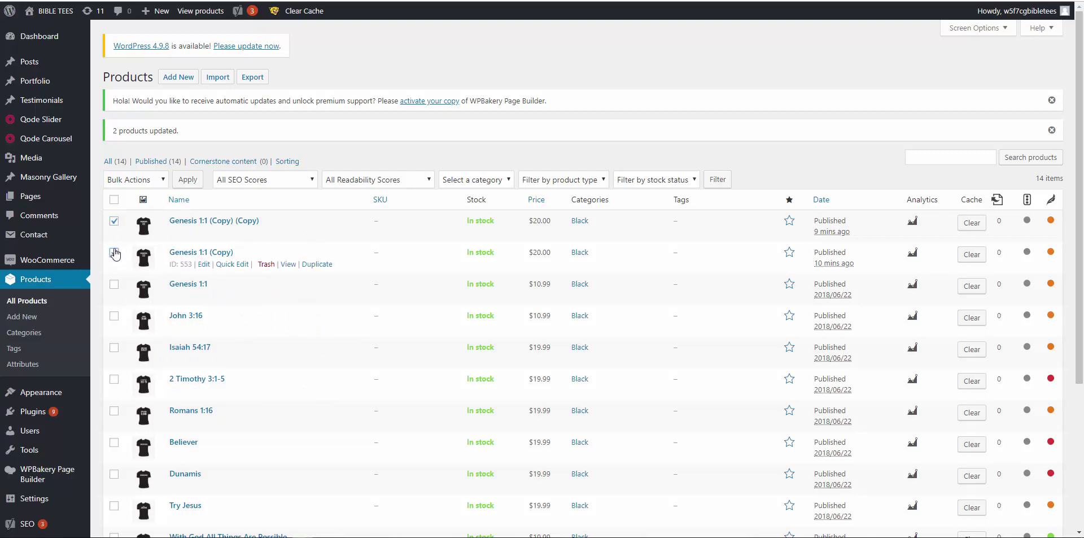
pyautogui.click(114, 255)
pyautogui.click(114, 254)
pyautogui.click(115, 221)
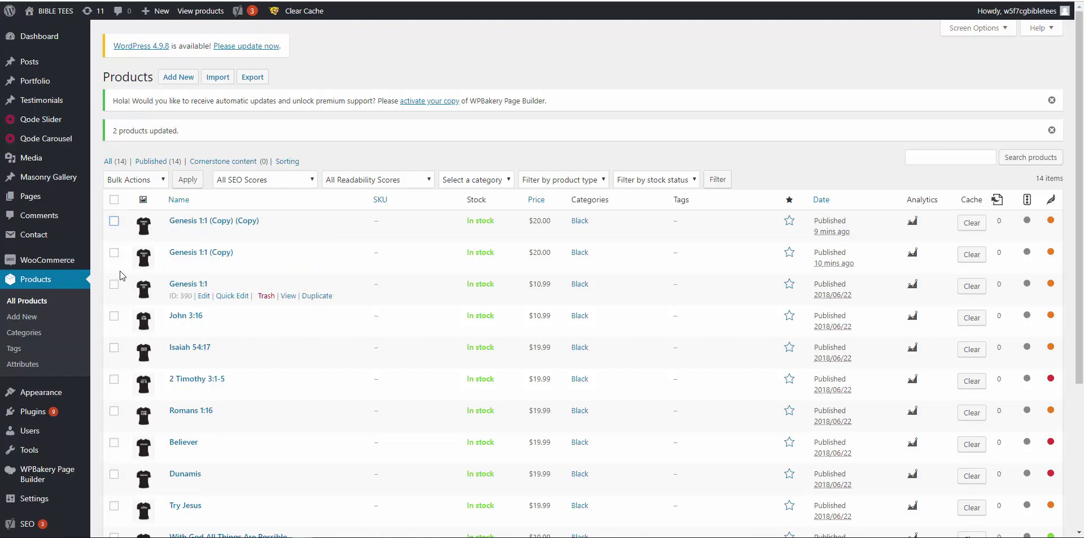
pyautogui.click(115, 222)
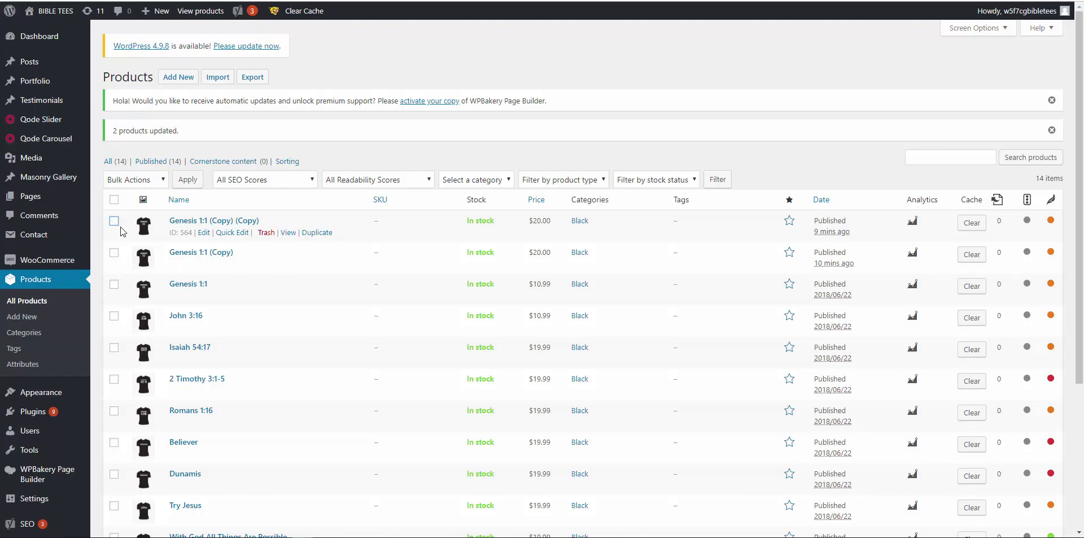
# Set the price of Genesis 1:1 (Copy) (Copy) to 22 with Quick Edit and update the product
pyautogui.click(232, 232)
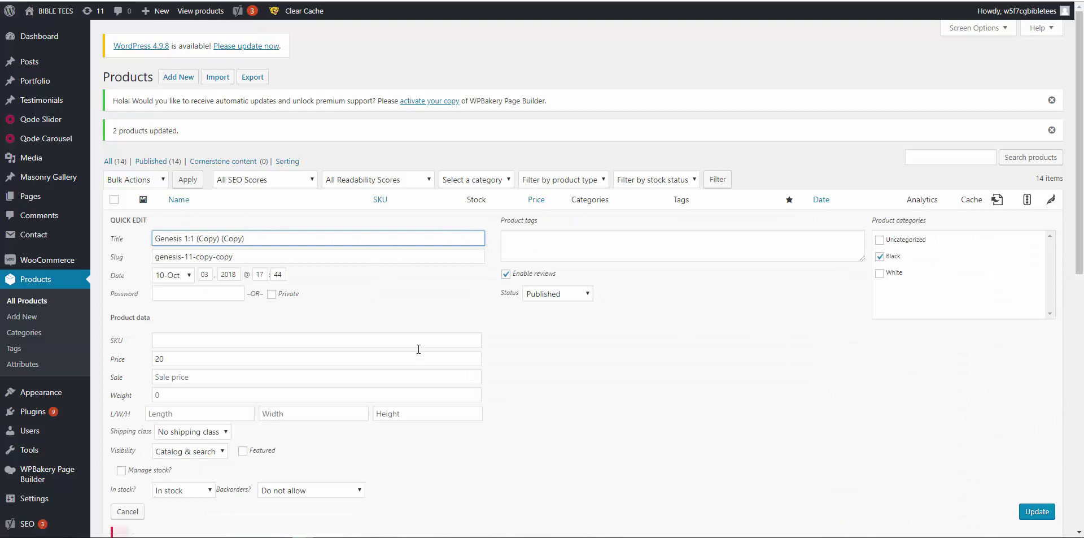
pyautogui.doubleClick(160, 358)
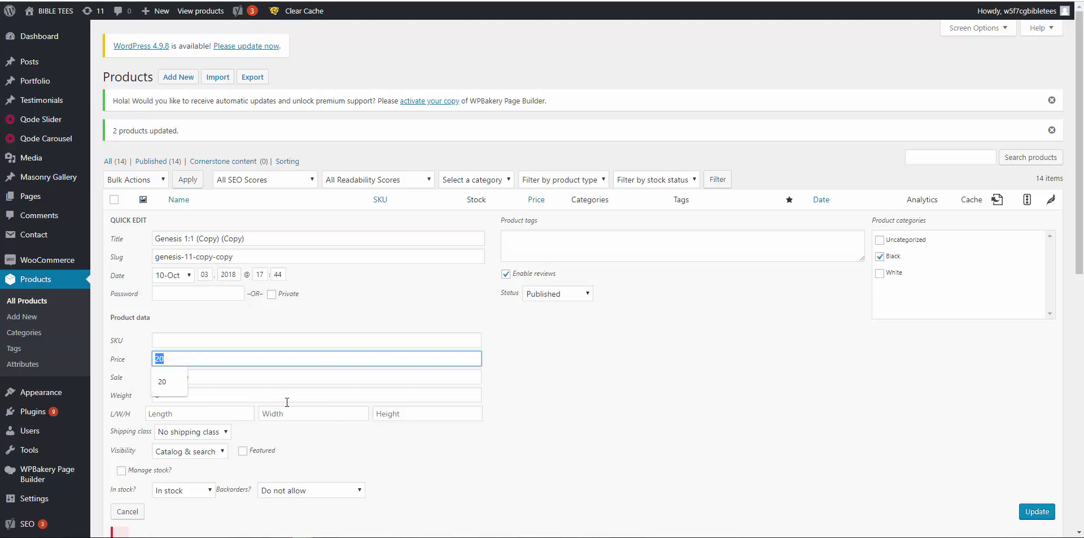
pyautogui.write('22')
pyautogui.click(496, 438)
pyautogui.click(1037, 511)
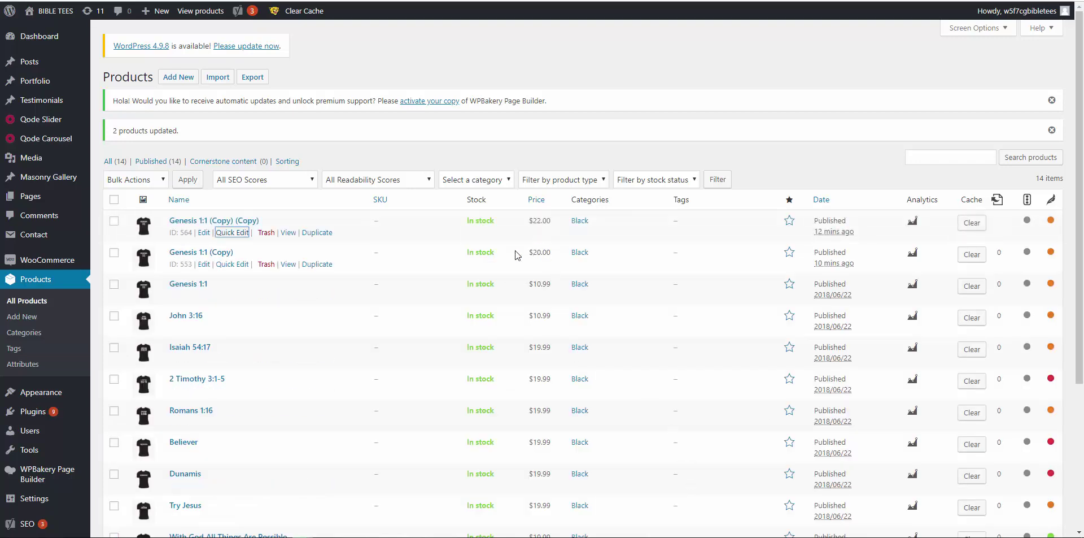
# Select the two Genesis 1:1 copies in the product list and open them for bulk editing
pyautogui.click(114, 222)
pyautogui.click(114, 253)
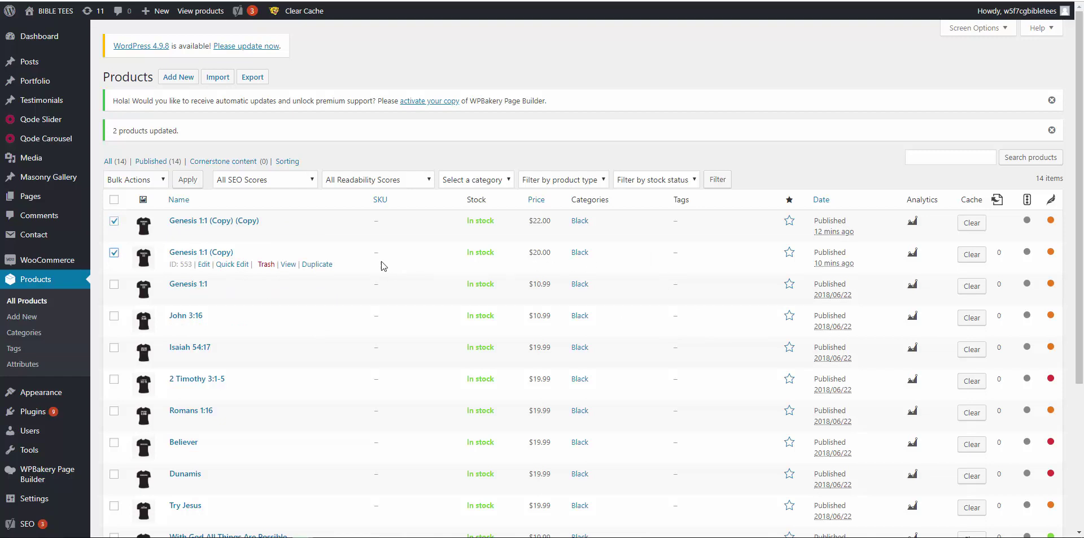
pyautogui.click(146, 180)
pyautogui.click(139, 205)
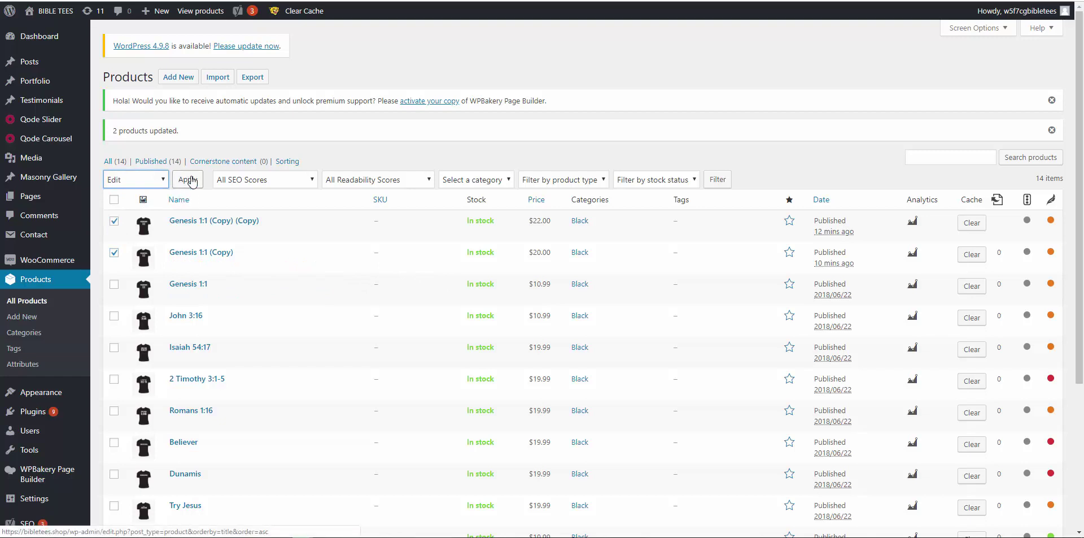
pyautogui.click(183, 180)
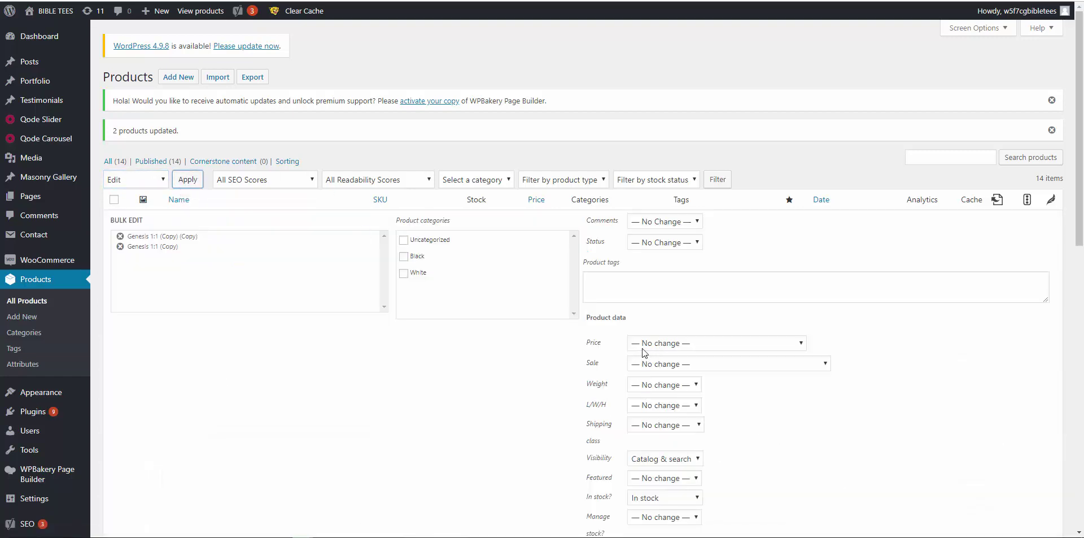
# Change the price of both selected Genesis 1:1 copies to 25 and apply the bulk update
pyautogui.click(682, 345)
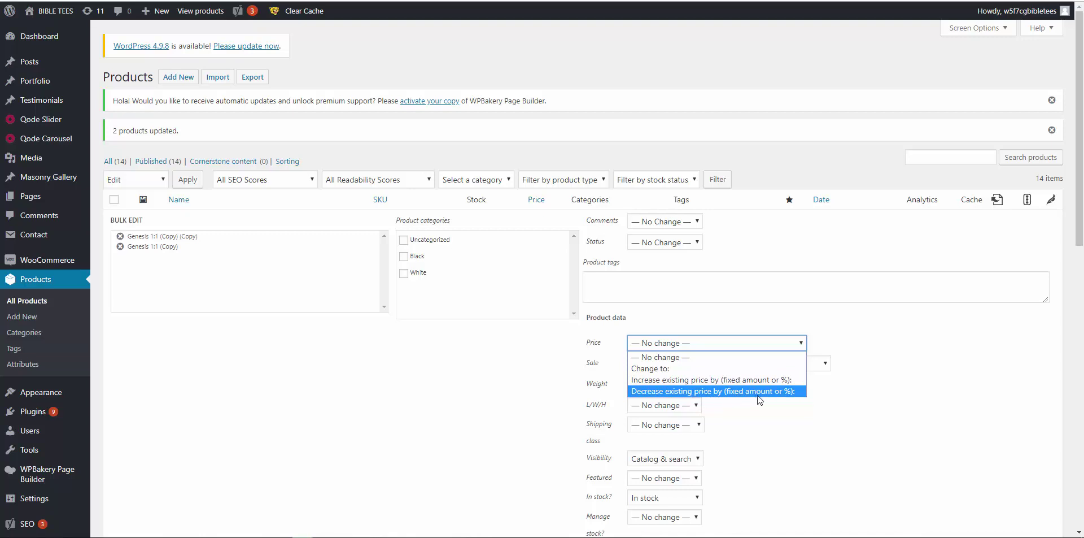
pyautogui.click(689, 369)
pyautogui.click(693, 359)
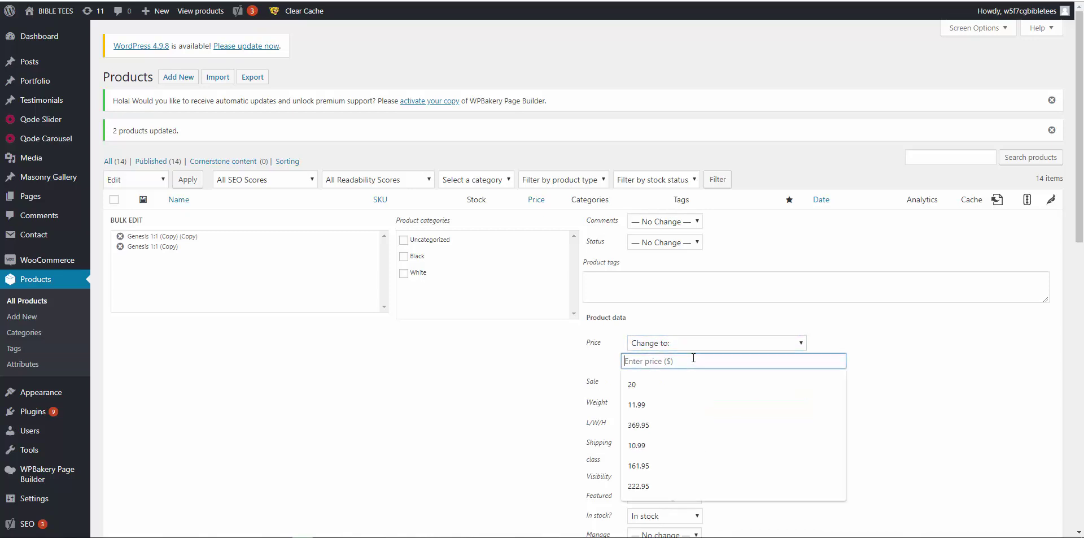
pyautogui.write('25')
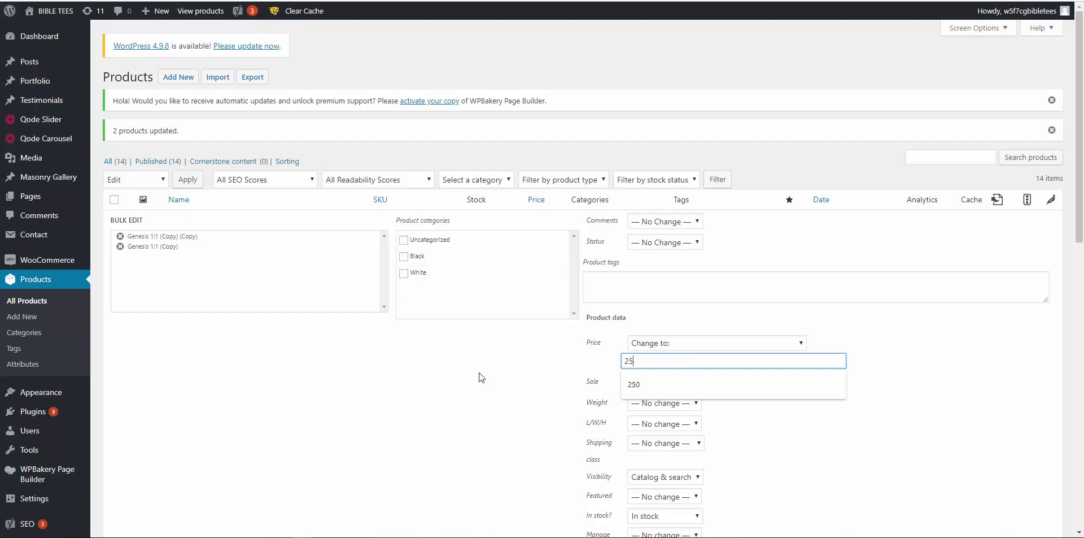
pyautogui.click(541, 383)
pyautogui.scroll(-5, 867, 381)
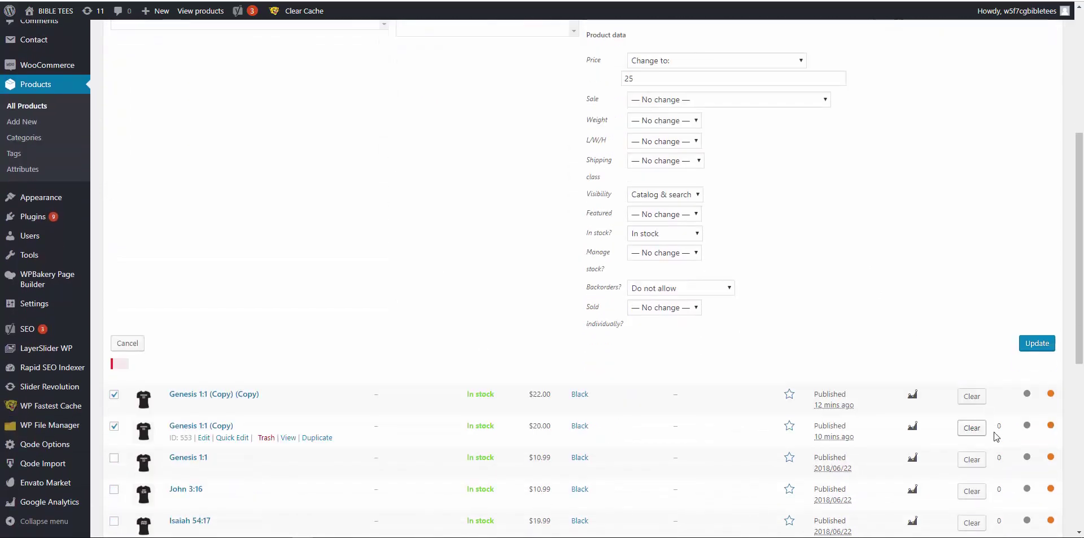
pyautogui.click(1036, 343)
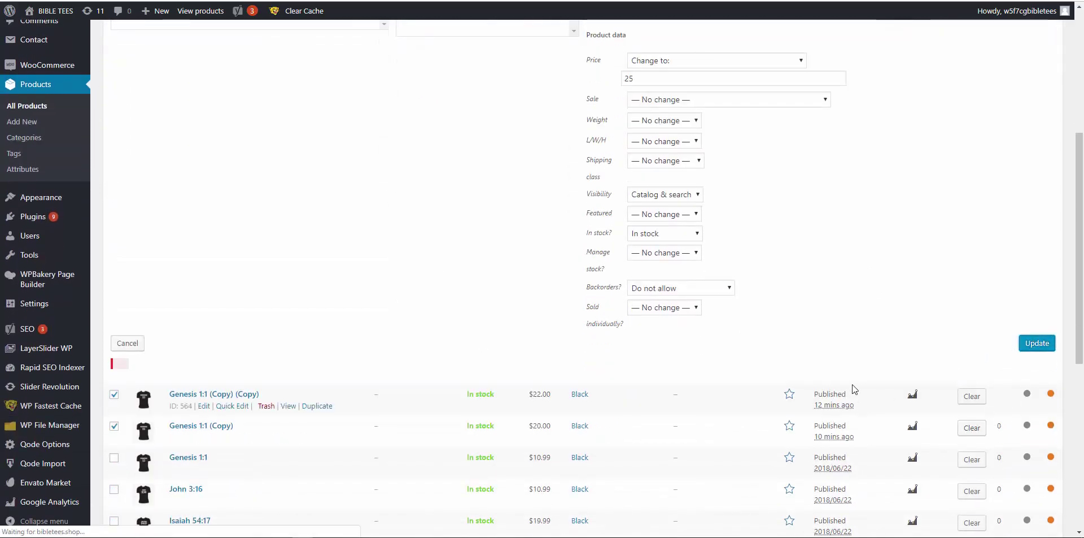
pyautogui.scroll(2, 850, 381)
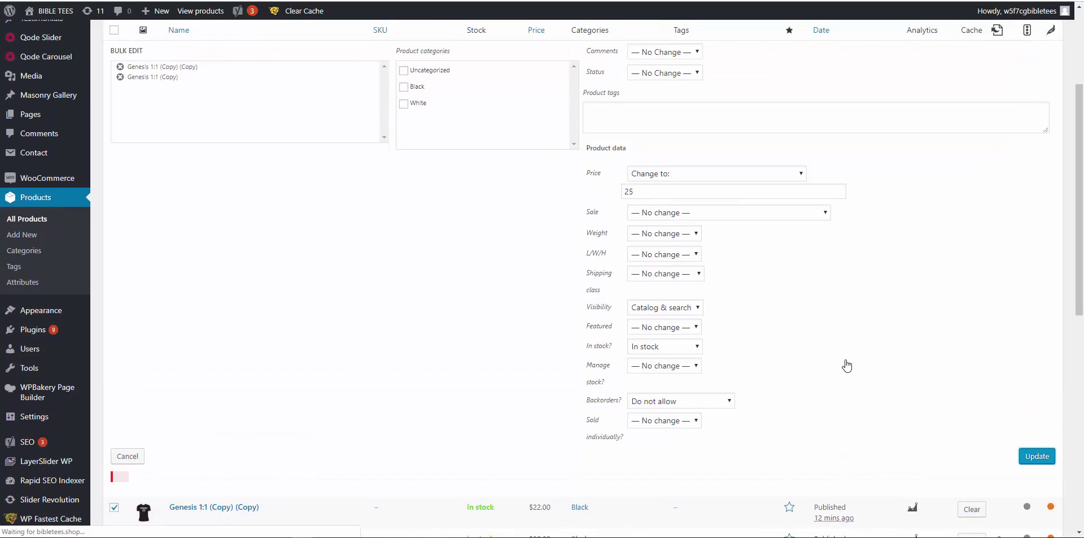
pyautogui.scroll(1, 847, 365)
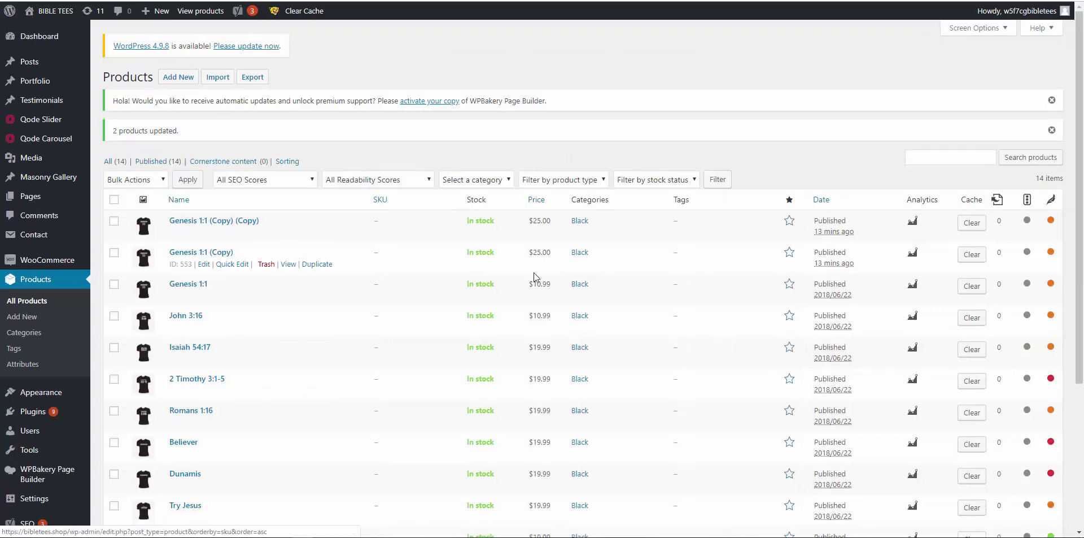
pyautogui.moveTo(528, 220); pyautogui.dragTo(542, 255)
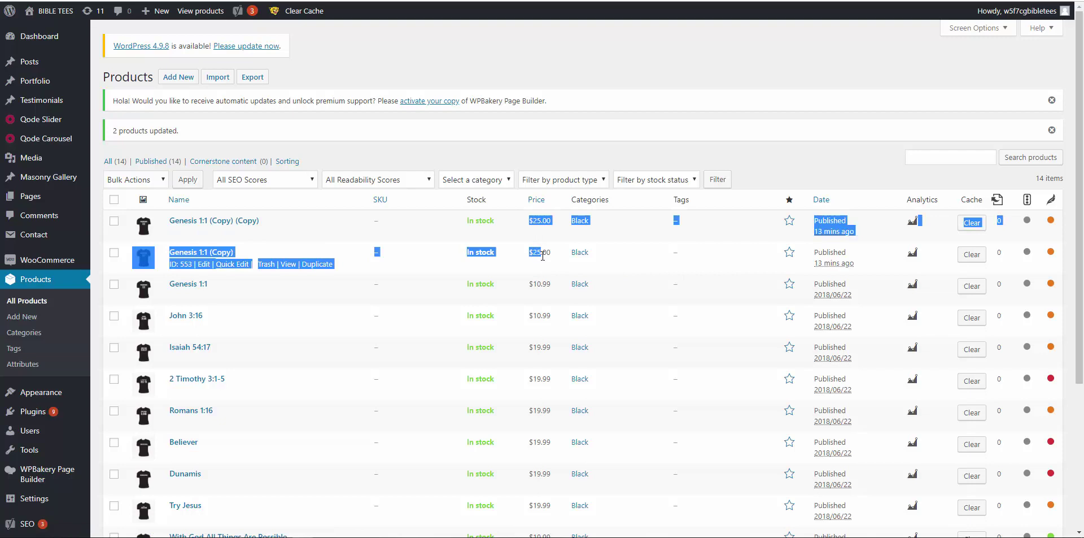
pyautogui.click(543, 255)
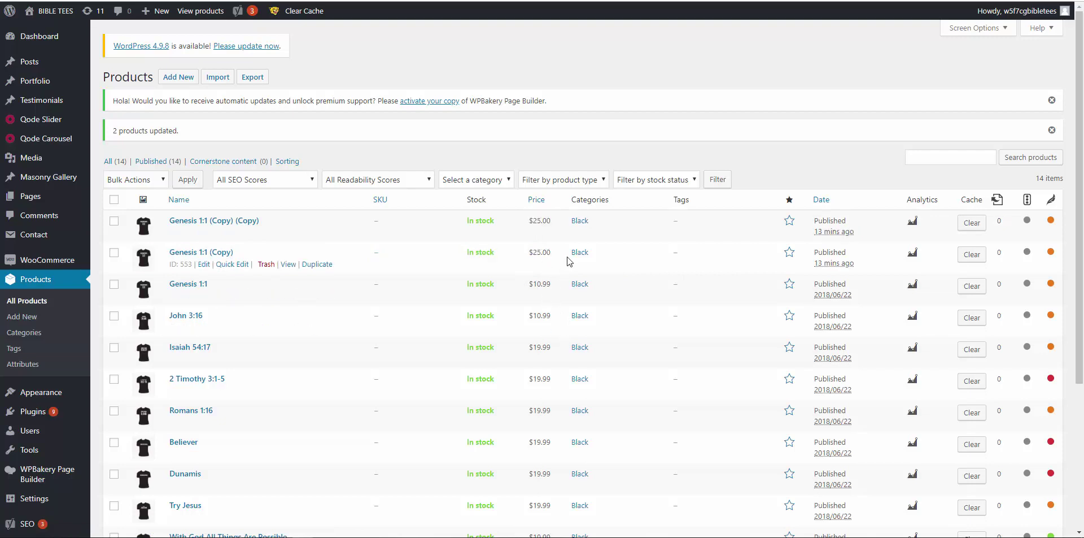
pyautogui.moveTo(548, 257); pyautogui.dragTo(524, 232)
pyautogui.click(524, 231)
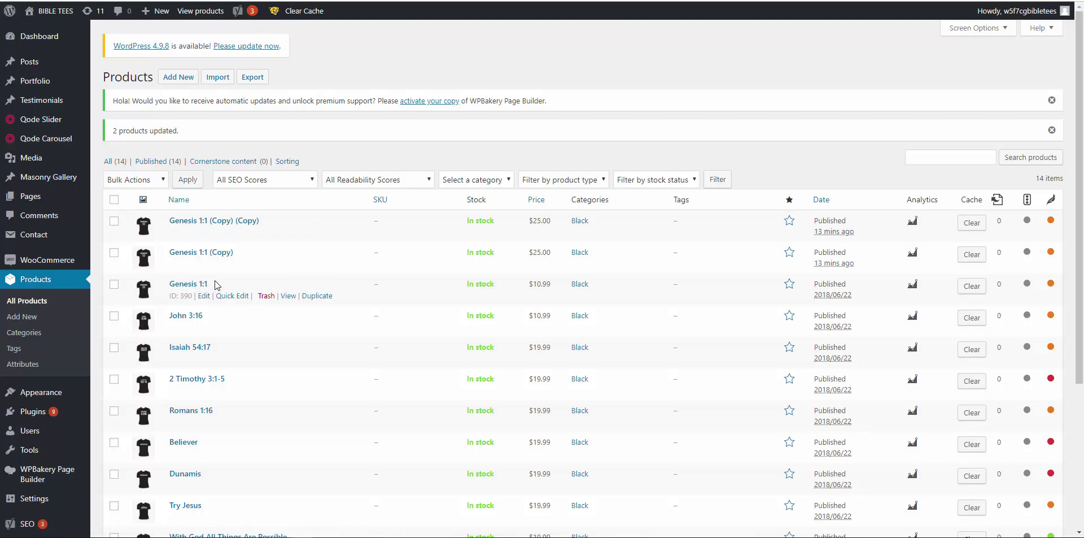
# Select all products in the list and open them for bulk editing
pyautogui.click(115, 200)
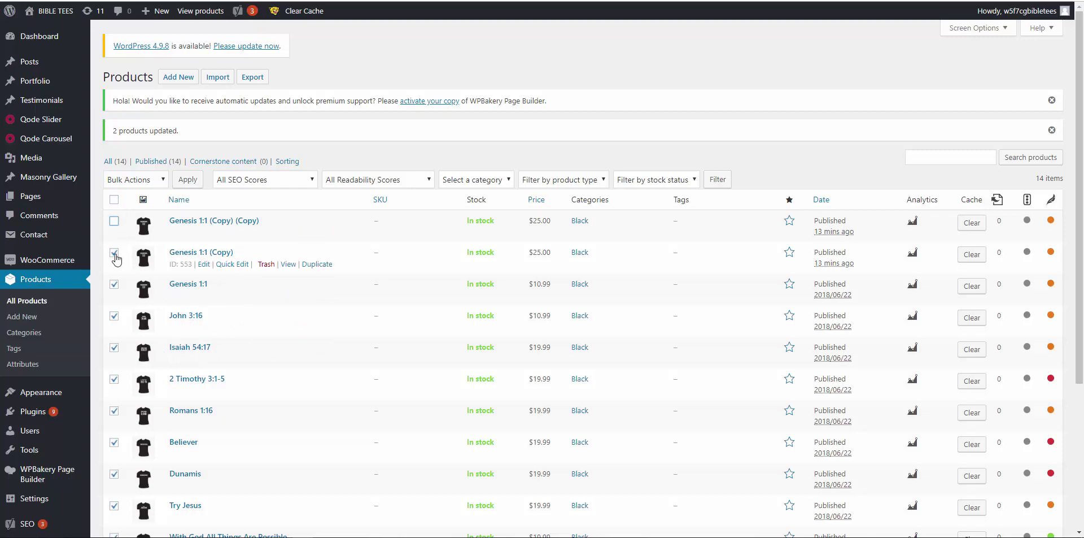
pyautogui.click(114, 253)
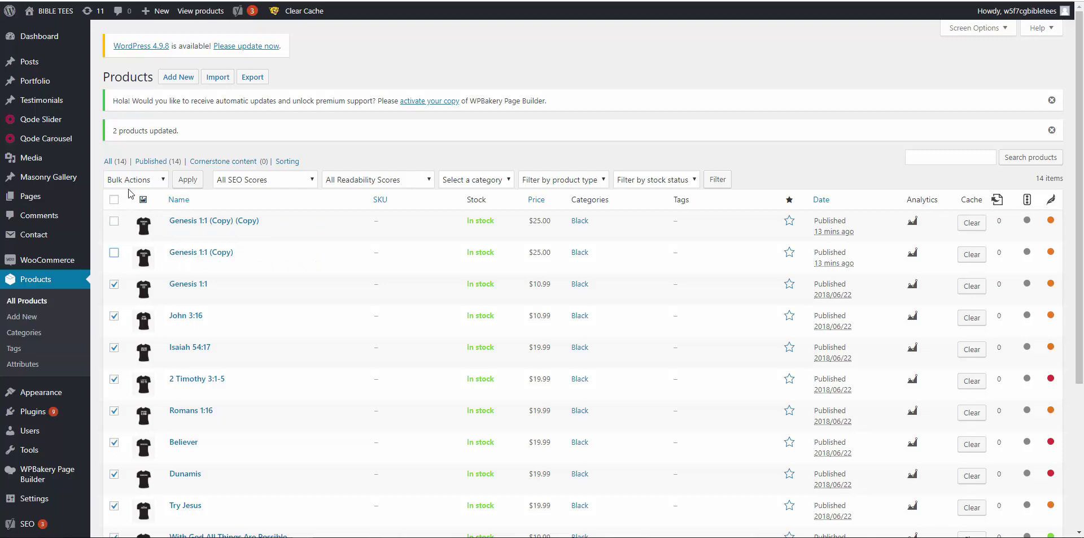
pyautogui.click(114, 221)
pyautogui.click(114, 252)
pyautogui.click(114, 199)
pyautogui.click(114, 199)
pyautogui.click(130, 179)
pyautogui.click(133, 206)
pyautogui.click(187, 181)
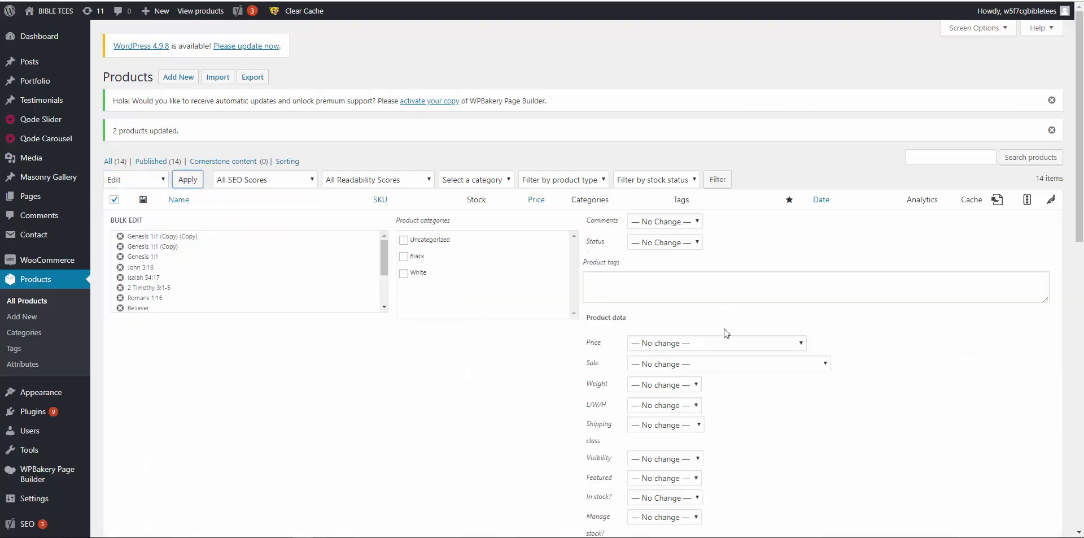
# Change the price of all selected products to 30 and apply the bulk update
pyautogui.click(685, 344)
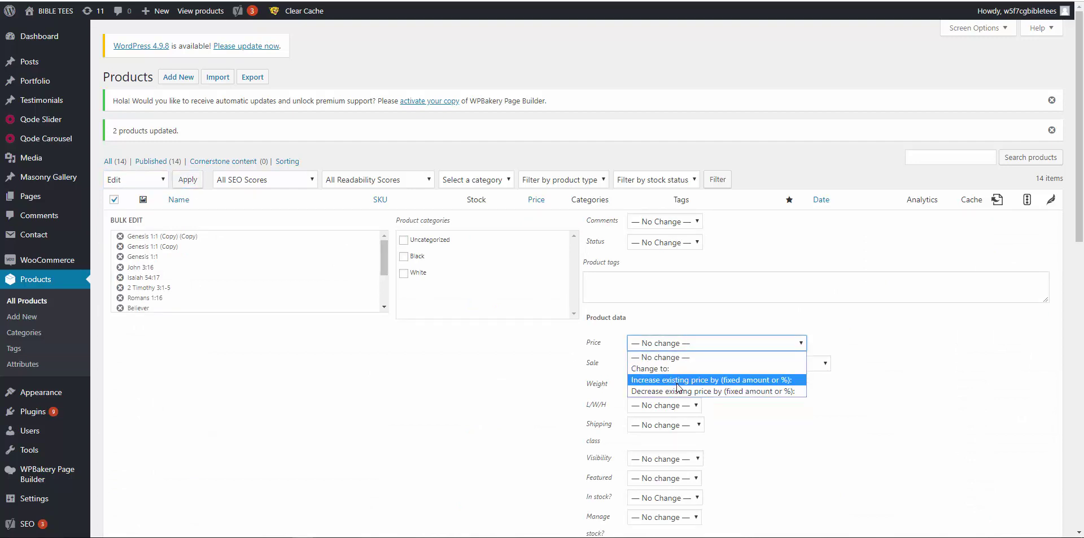
pyautogui.click(680, 368)
pyautogui.click(695, 360)
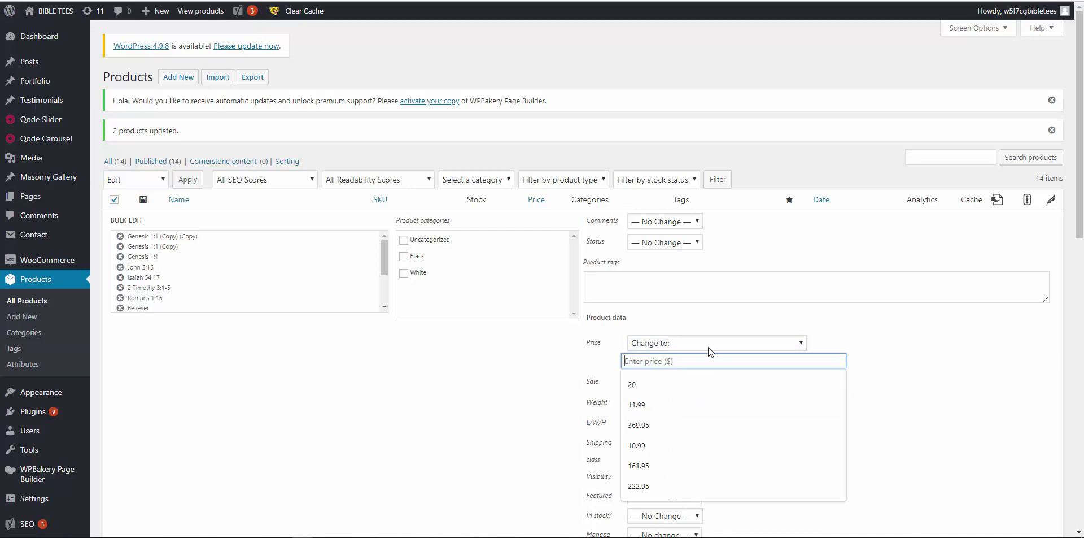
pyautogui.write('30')
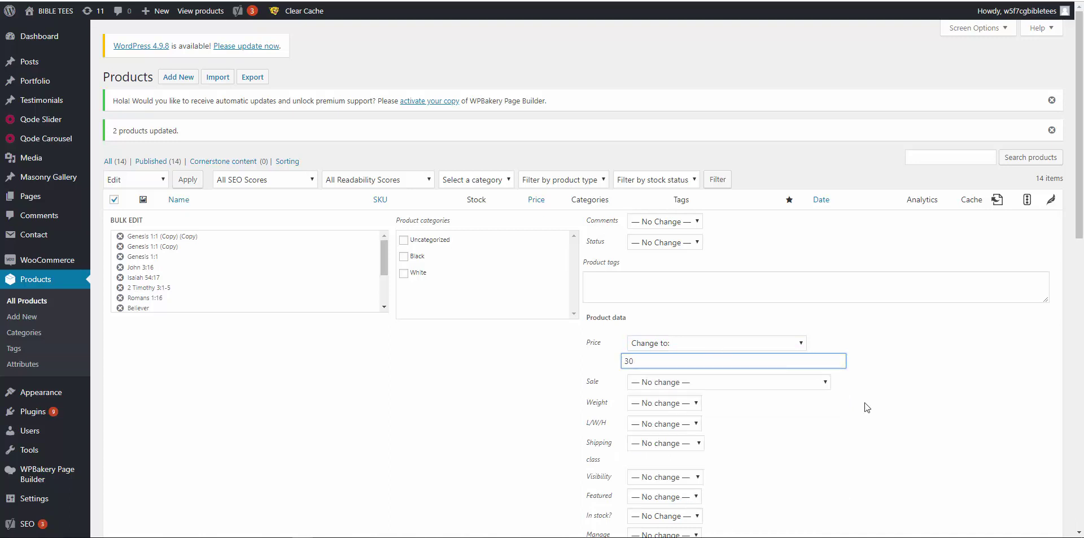
pyautogui.scroll(-4, 870, 406)
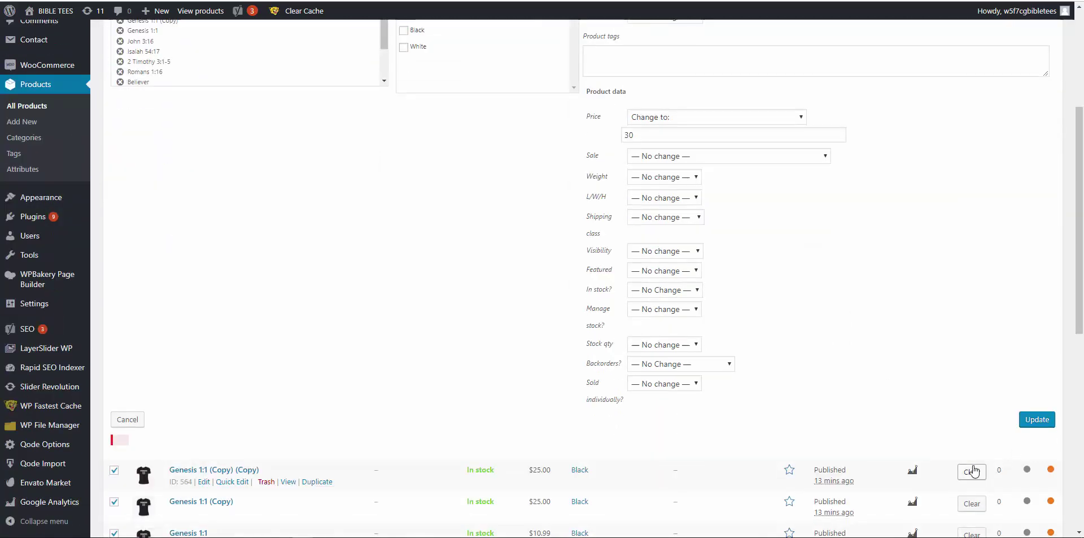
pyautogui.click(1037, 421)
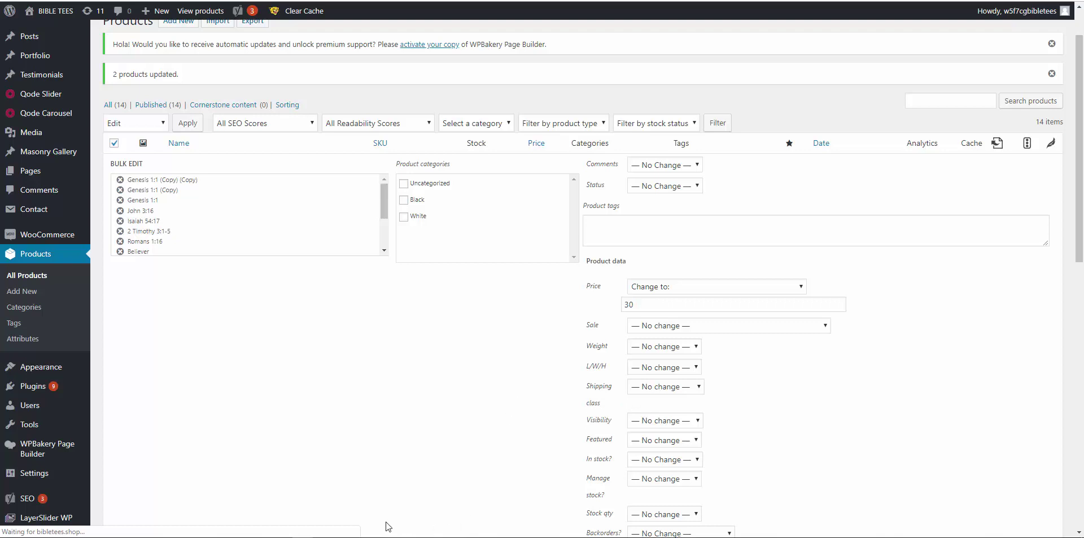
pyautogui.moveTo(366, 537)
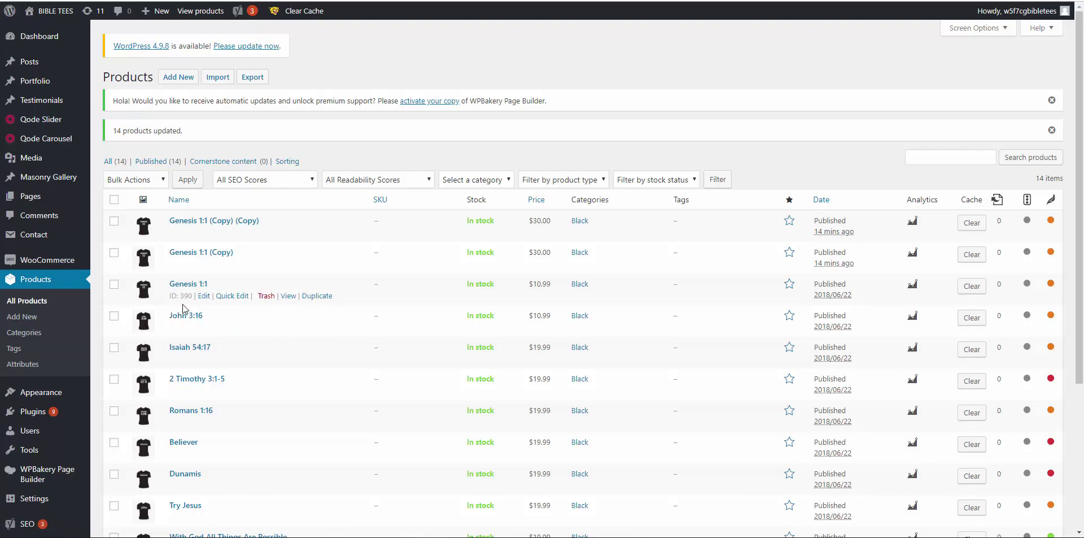
# Open the 2 Timothy 3:1-5 product for editing and show its variations
pyautogui.click(203, 296)
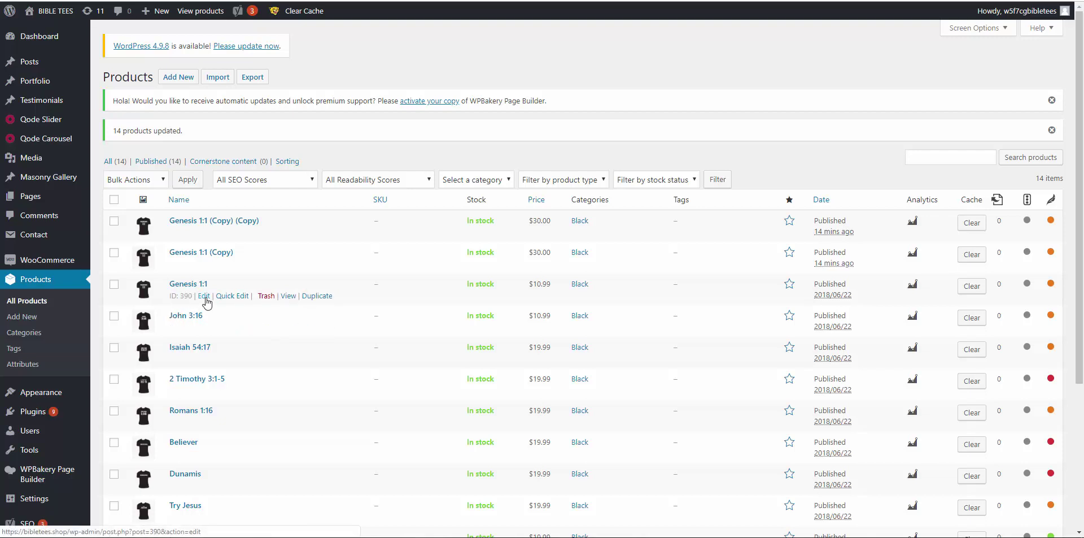
pyautogui.scroll(-1, 206, 330)
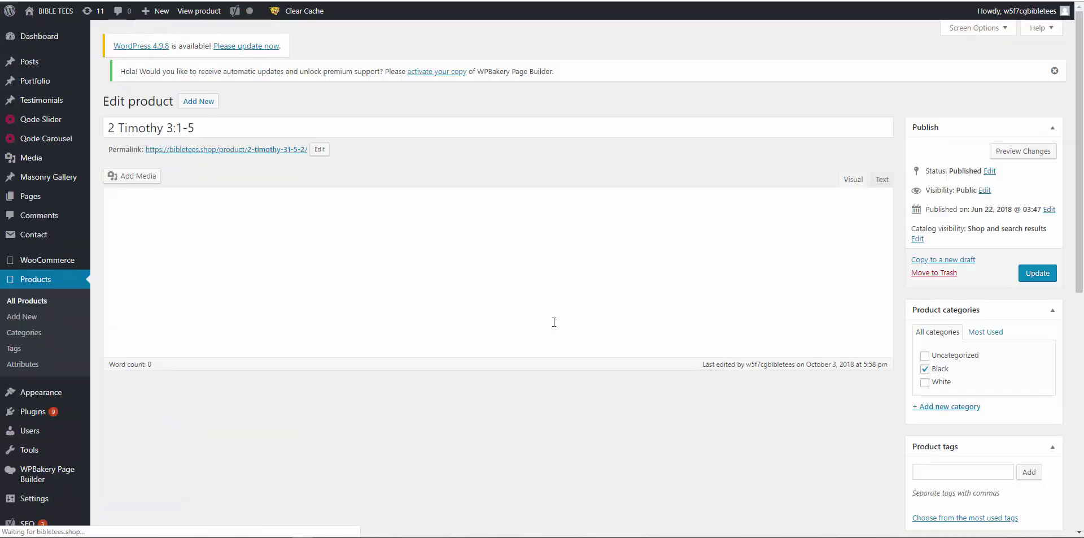
pyautogui.scroll(-3, 349, 390)
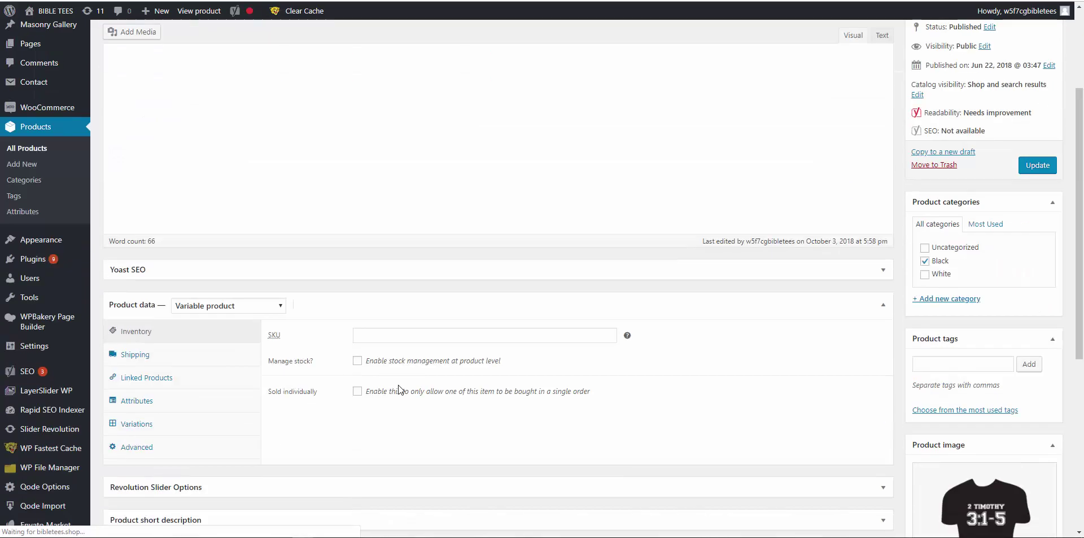
pyautogui.scroll(-1, 298, 387)
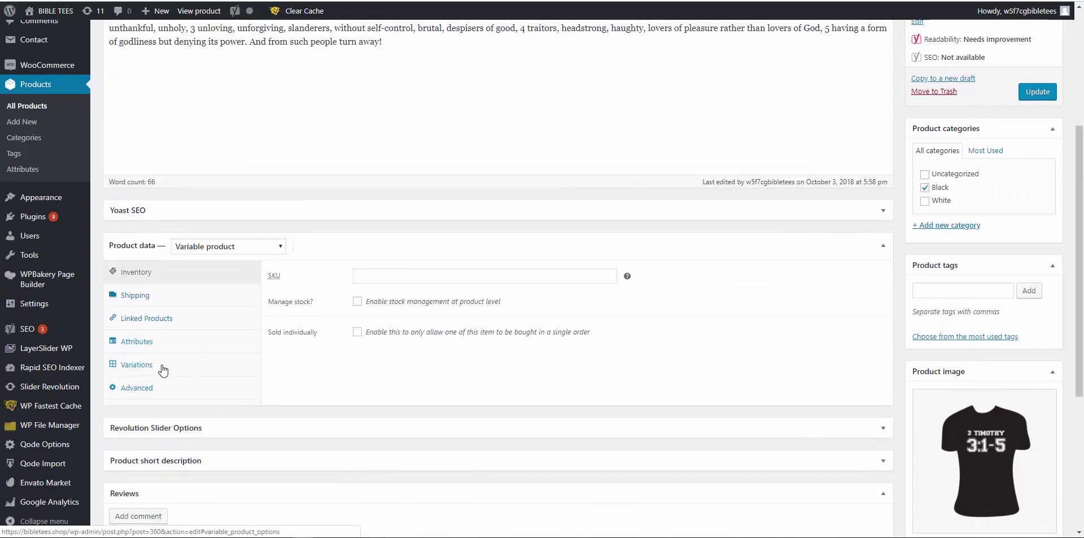
pyautogui.click(147, 364)
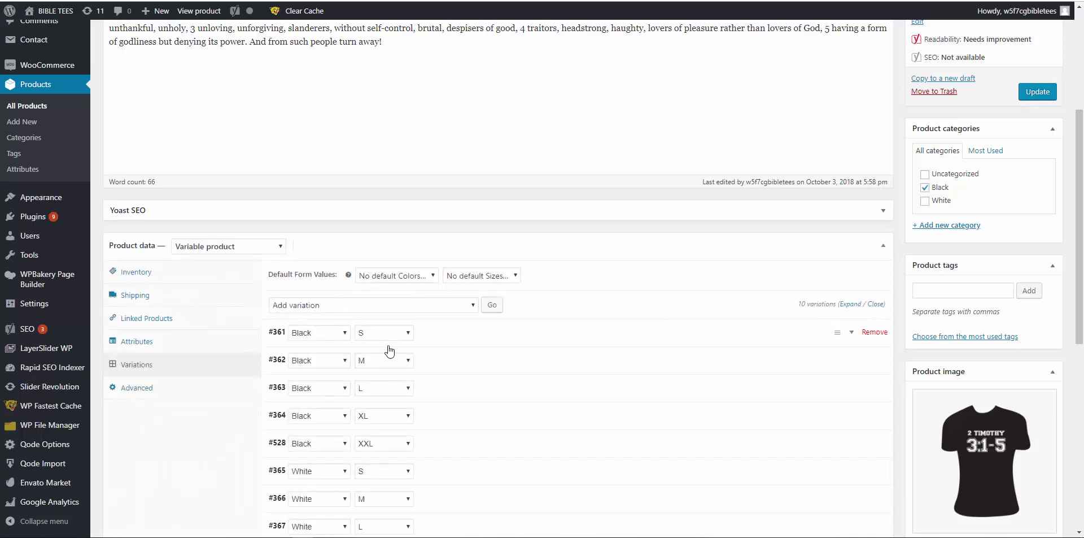
# Choose the bulk action that sets regular prices for the variations of the 2 Timothy 3:1-5 product
pyautogui.scroll(-1, 395, 308)
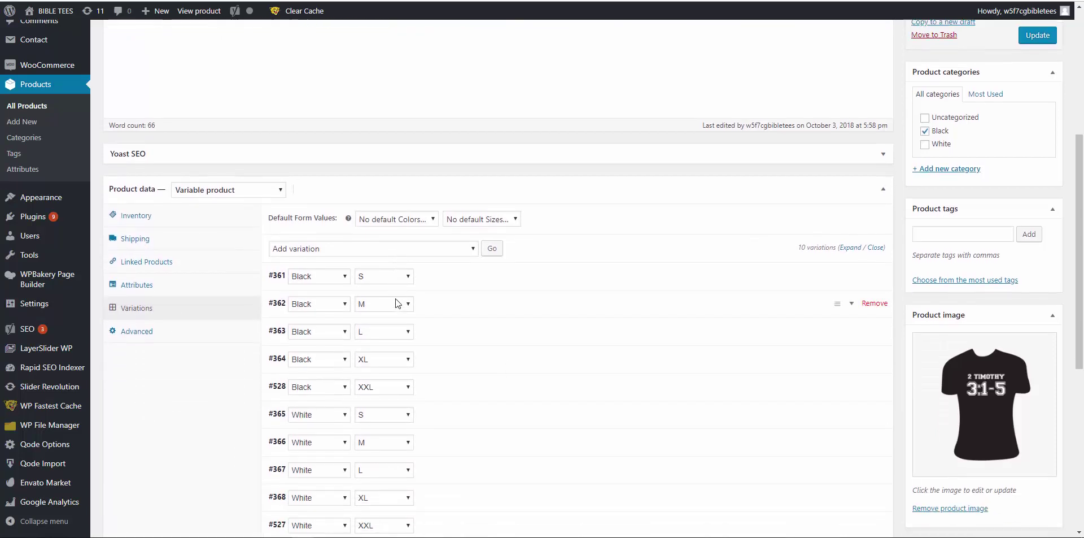
pyautogui.click(444, 253)
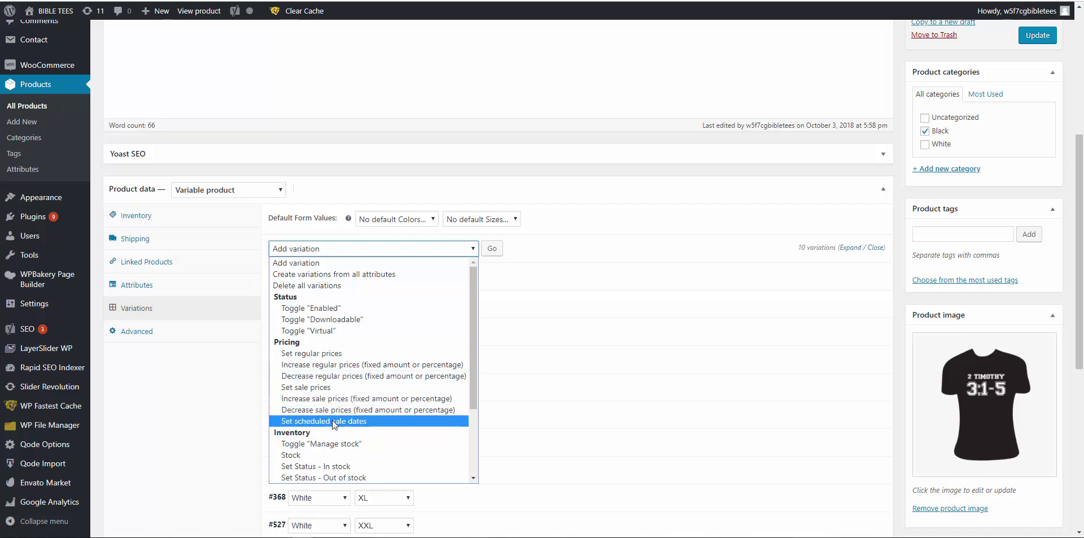
pyautogui.click(319, 356)
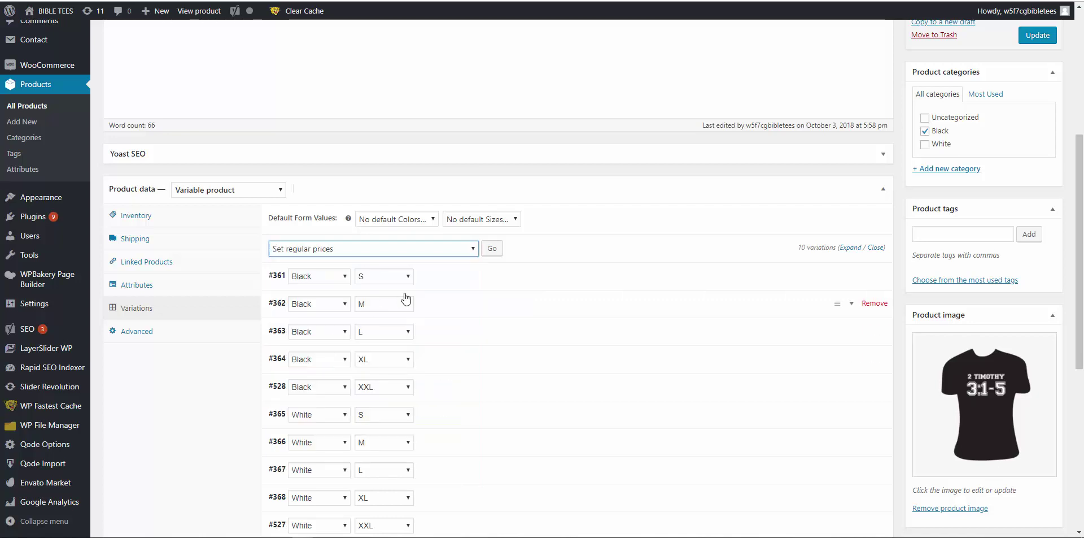
# Check the current regular prices of several black variations, including sizes S and XL, and collapse their details
pyautogui.click(457, 284)
pyautogui.scroll(-1, 406, 358)
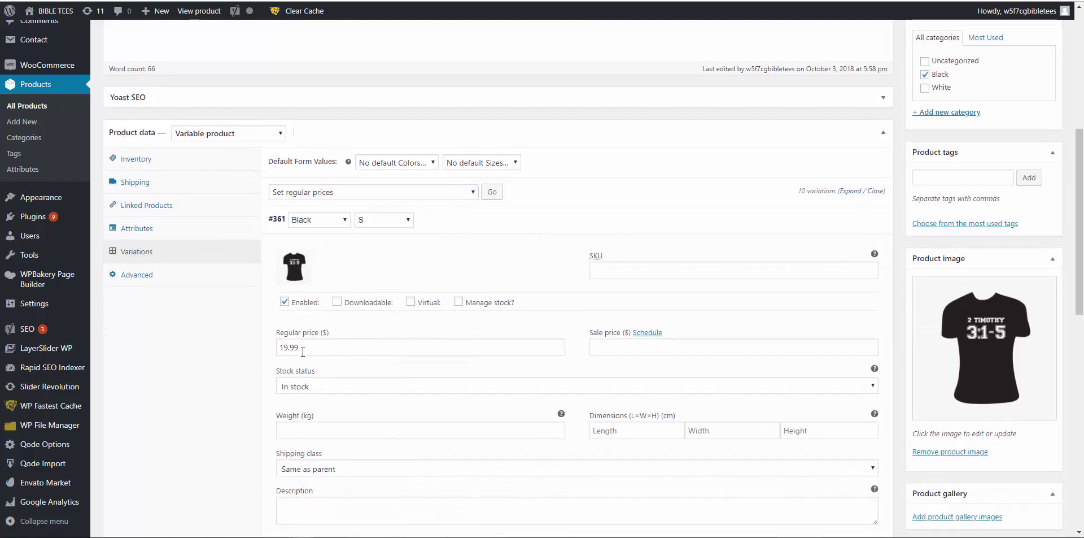
pyautogui.click(479, 216)
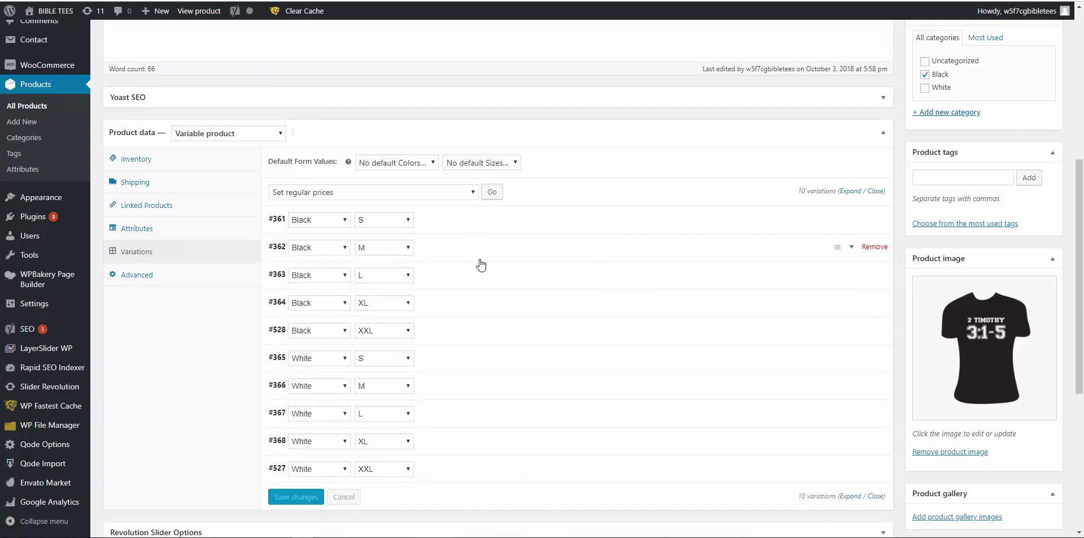
pyautogui.click(480, 250)
pyautogui.click(472, 257)
pyautogui.click(483, 304)
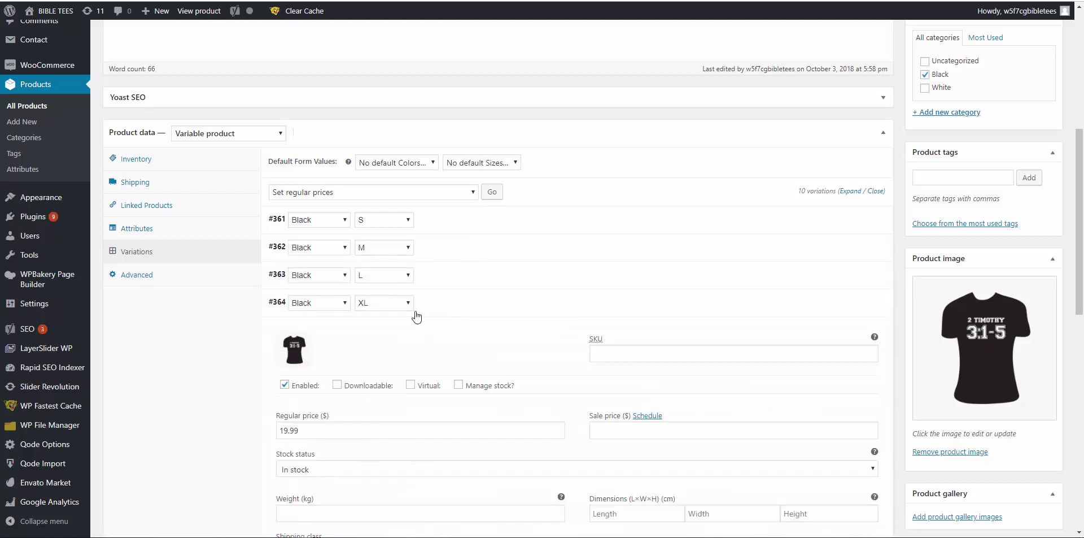
pyautogui.click(449, 300)
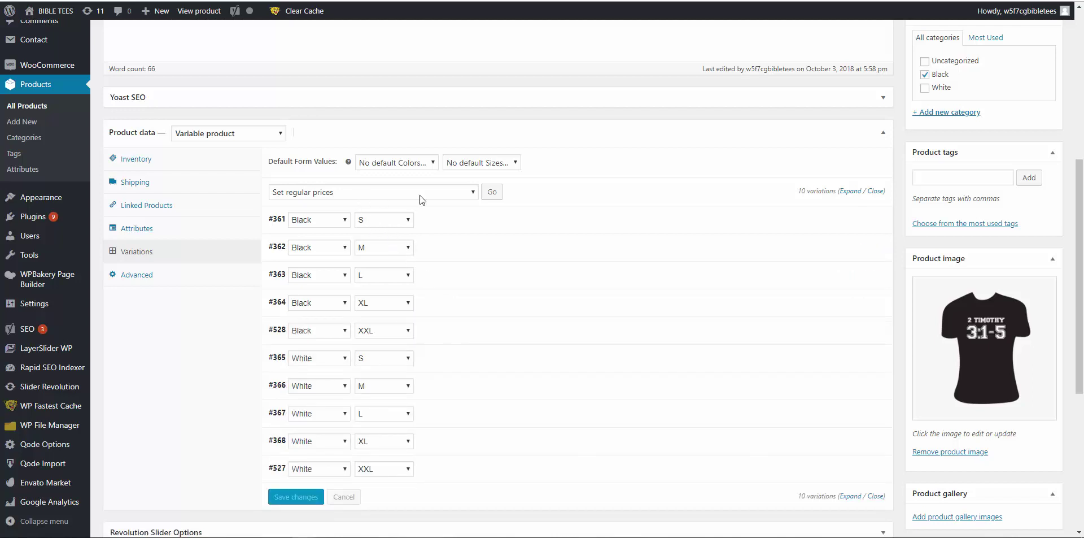
# Run the regular price bulk action with a value of 22 for all variations
pyautogui.click(493, 194)
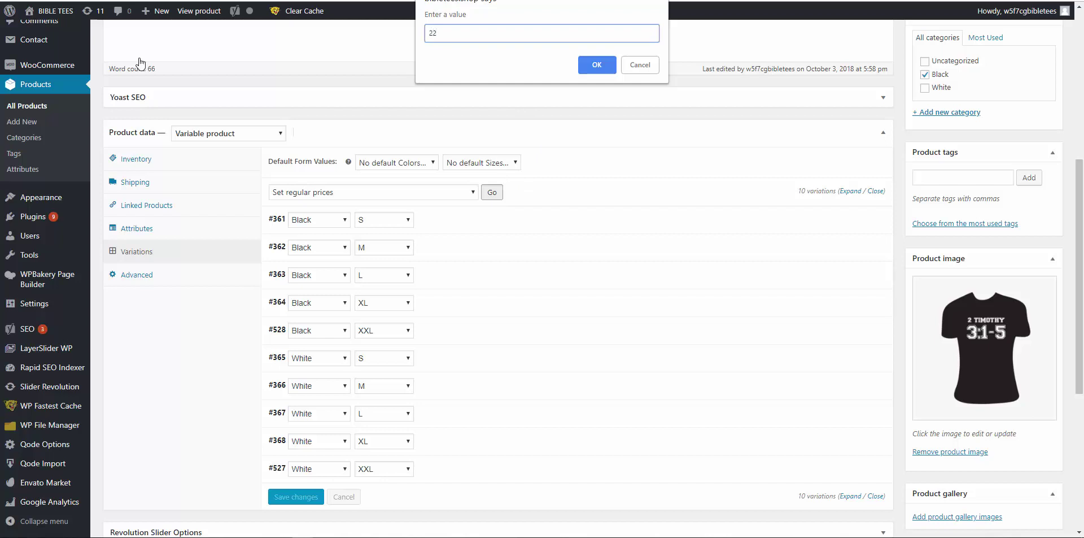
pyautogui.click(597, 64)
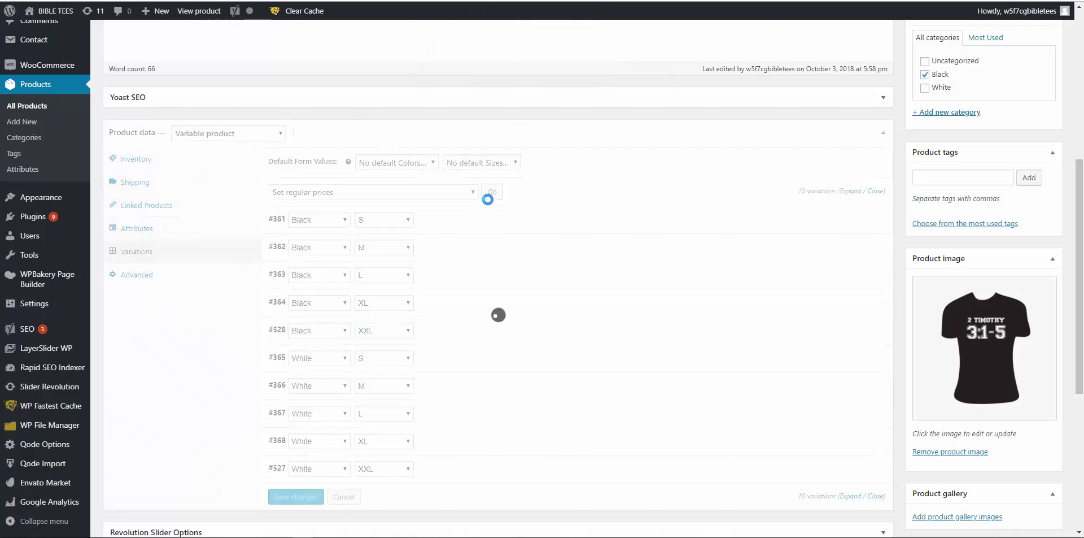
# Inspect the regular price in the Black S, Black XL, Black XXL and White M variations, collapsing each one after viewing
pyautogui.click(508, 232)
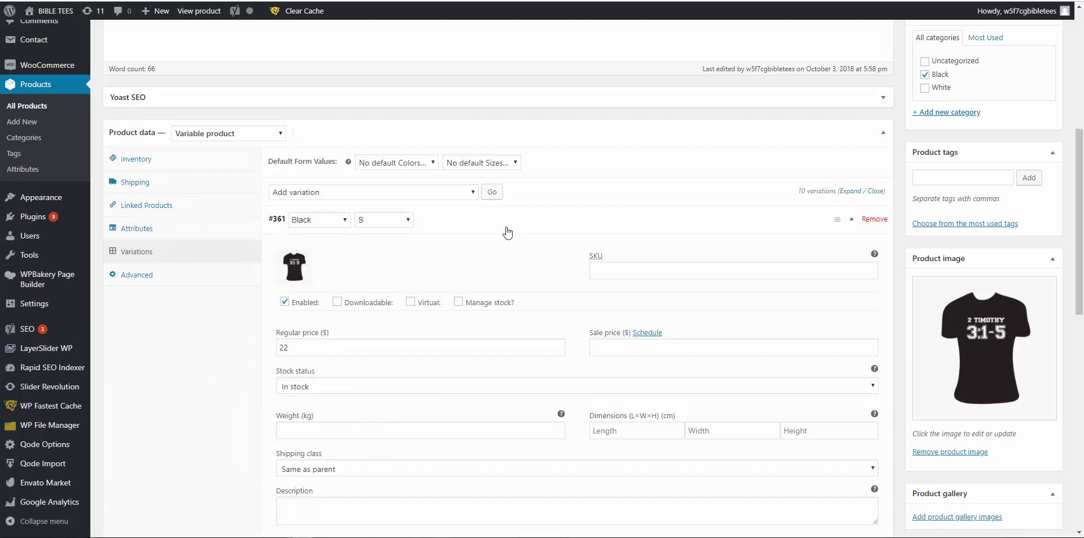
pyautogui.click(510, 220)
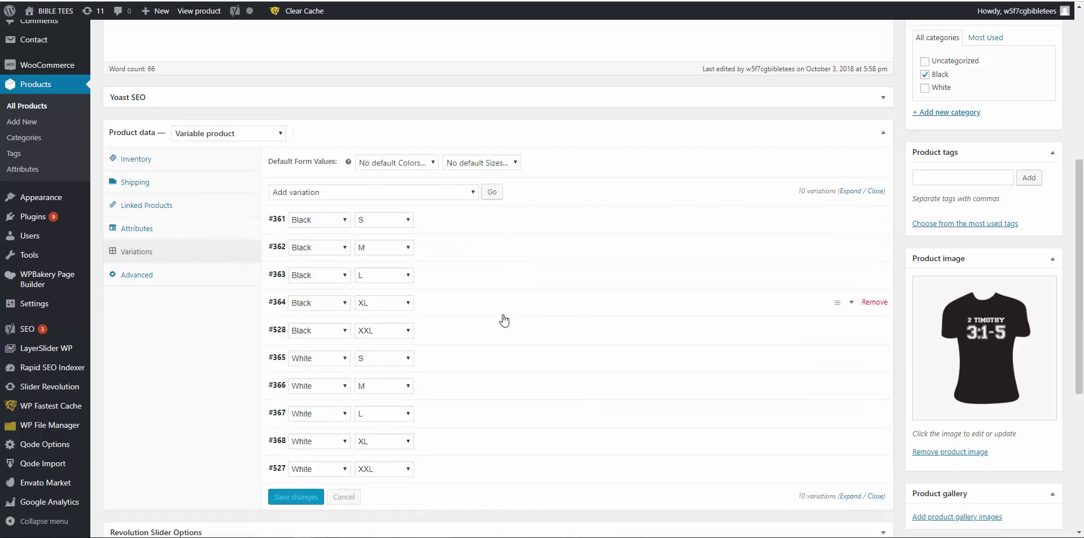
pyautogui.click(502, 314)
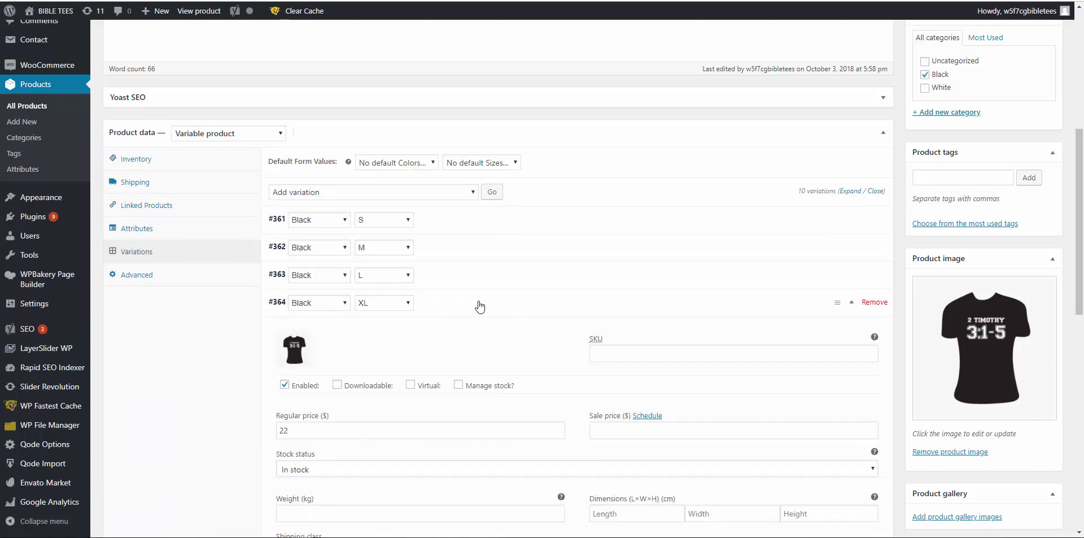
pyautogui.click(480, 306)
pyautogui.click(454, 339)
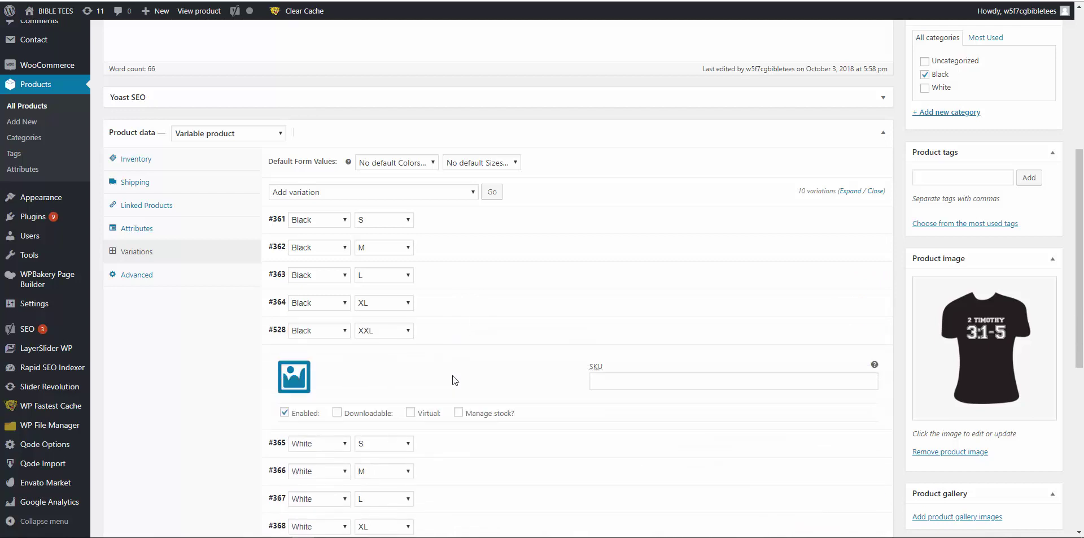
pyautogui.click(476, 334)
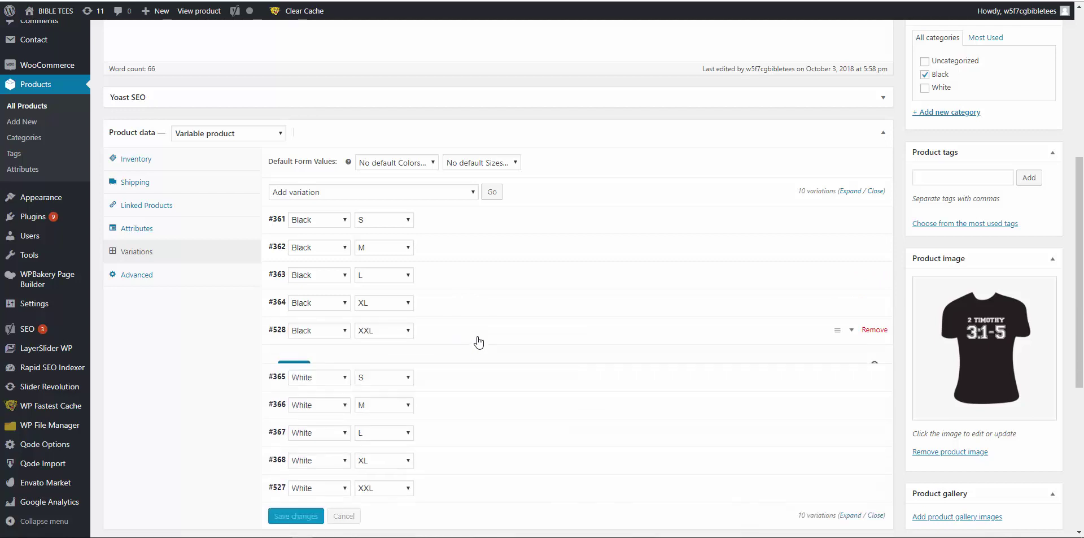
pyautogui.click(492, 386)
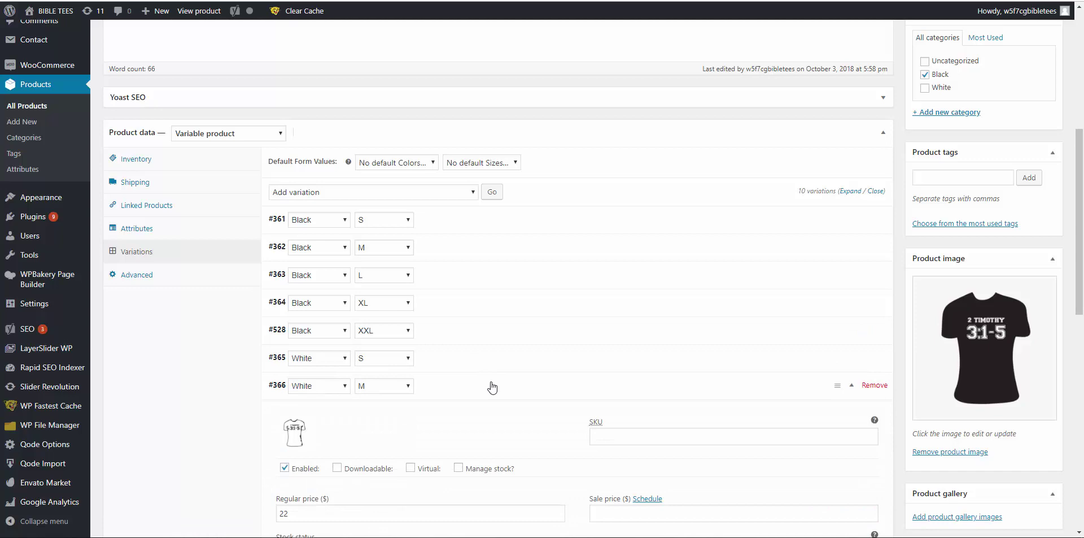
pyautogui.click(492, 386)
# Update the 2 Timothy 3:1-5 product to save its changes
pyautogui.scroll(2, 614, 295)
pyautogui.scroll(3, 615, 295)
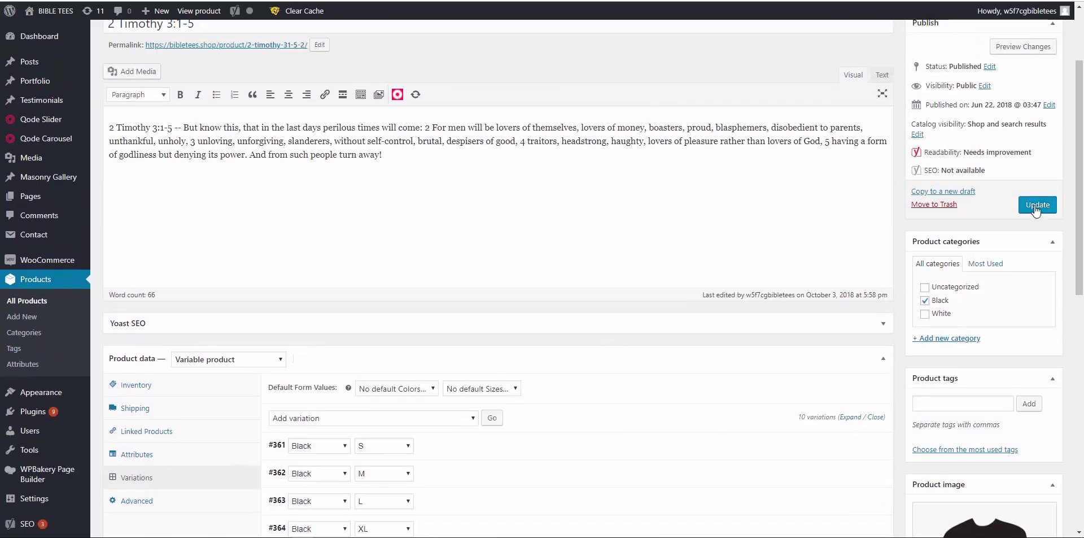
pyautogui.click(1037, 205)
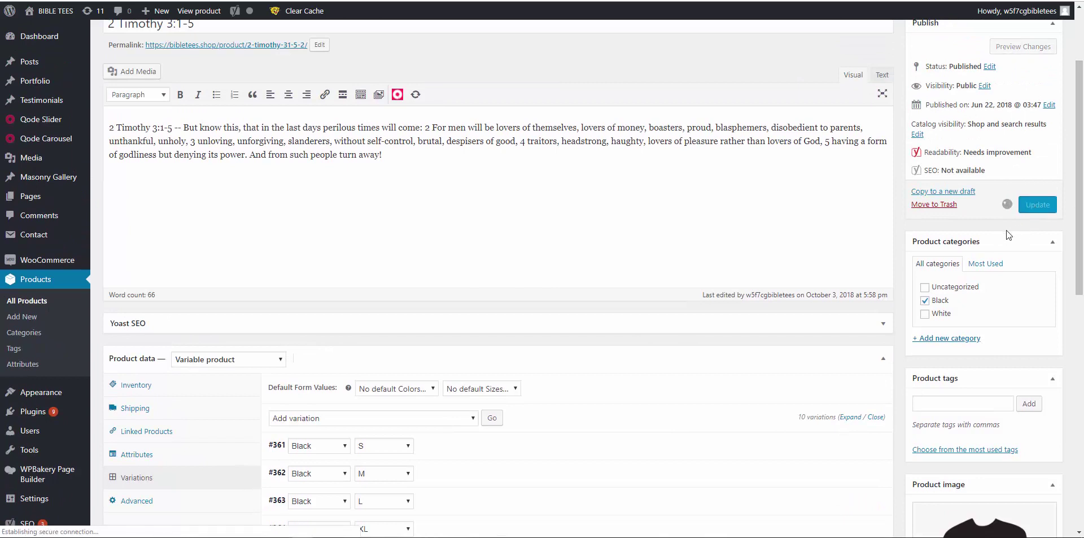